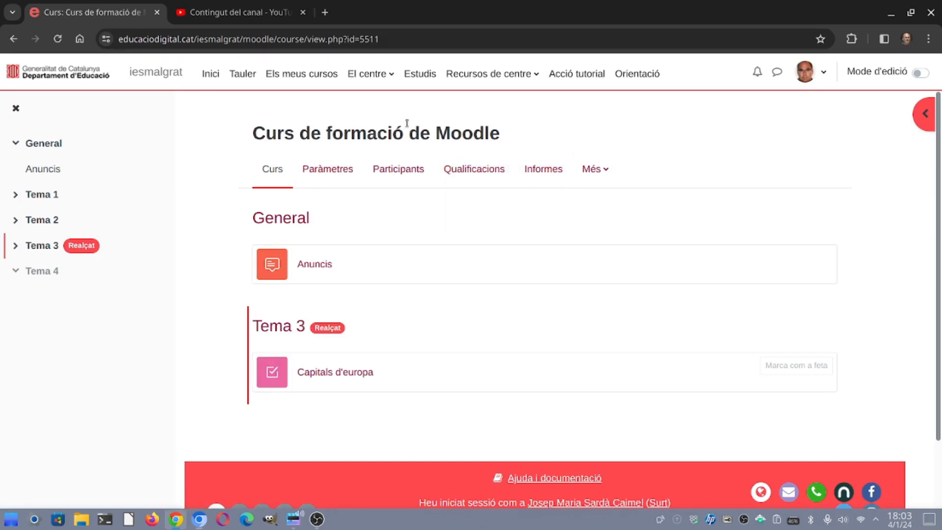
Open the backup (Còpia de seguretat) setup through the course reuse options of Curs de formació de Moodle
left_click(604, 174)
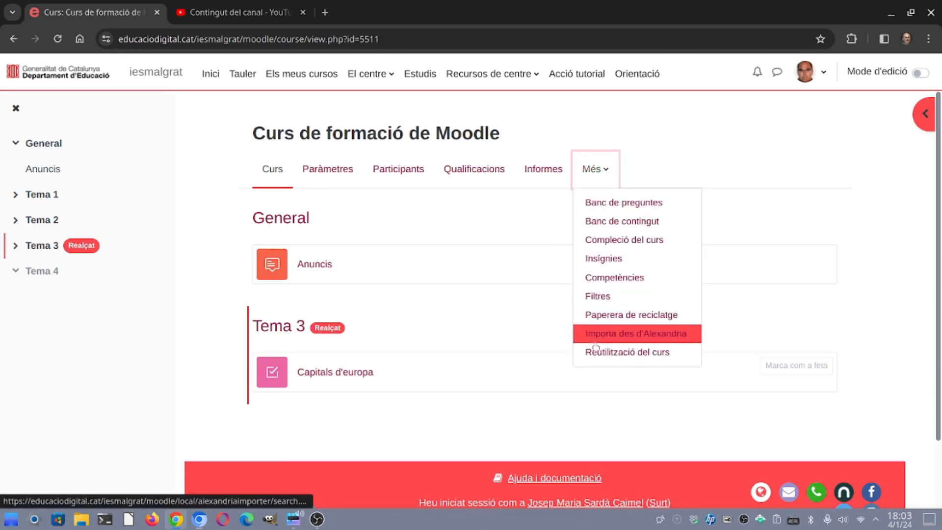
left_click(607, 353)
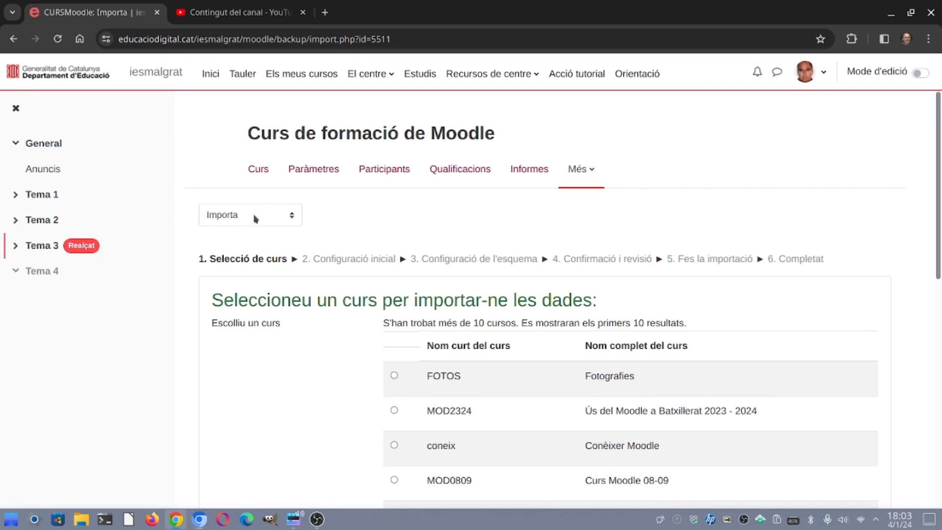
left_click(255, 218)
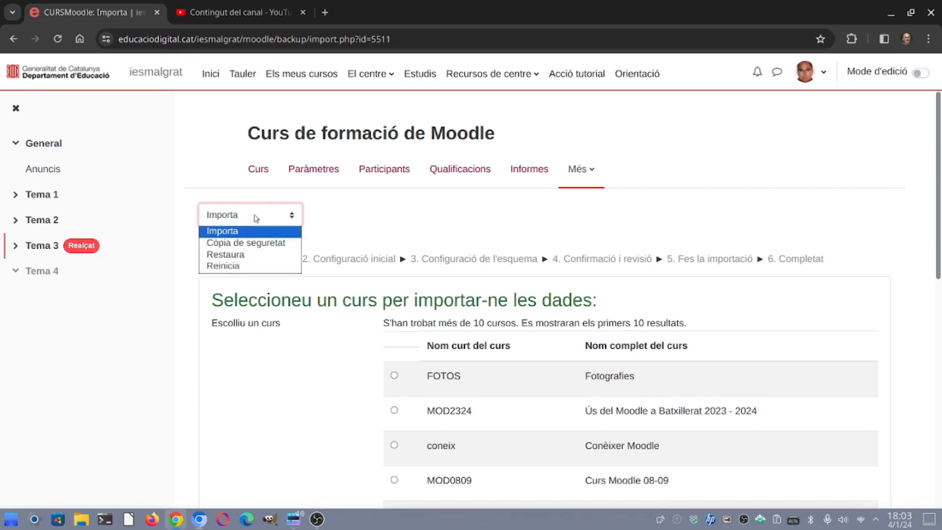
left_click(261, 242)
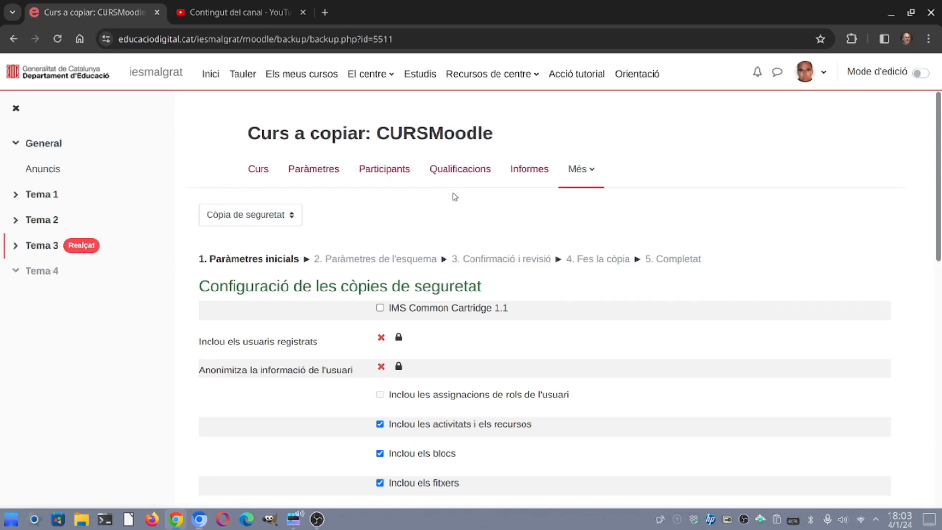
Keep the default initial backup settings and continue to the schema settings
scroll(455, 197, "down", 2)
scroll(452, 199, "down", 2)
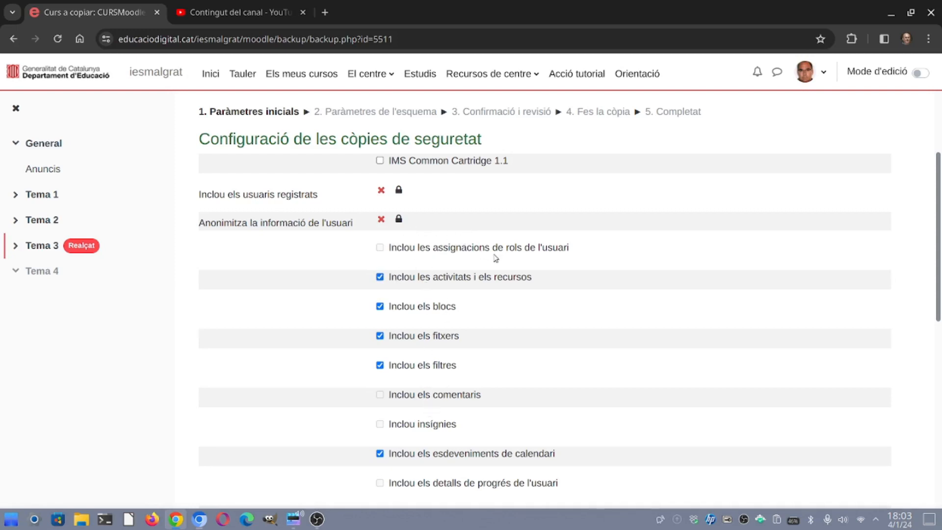
scroll(493, 259, "down", 2)
scroll(458, 331, "down", 3)
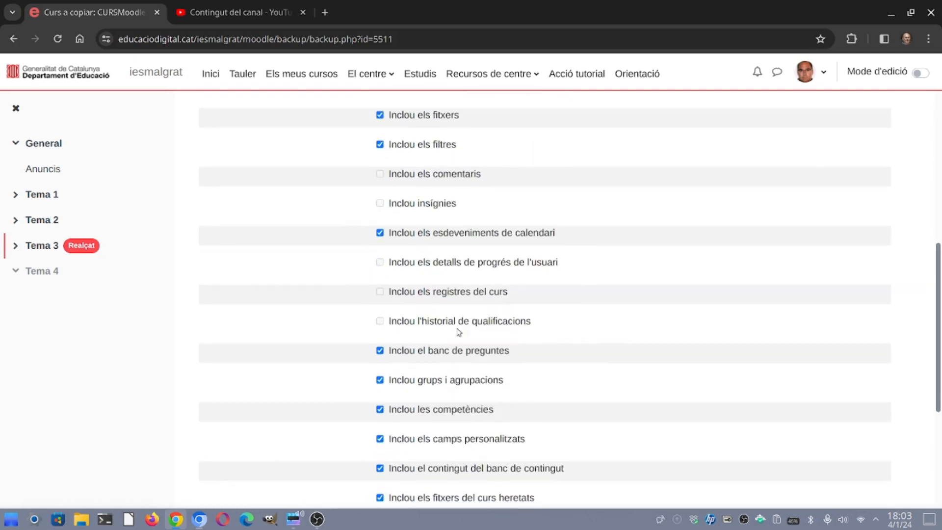
scroll(440, 275, "down", 3)
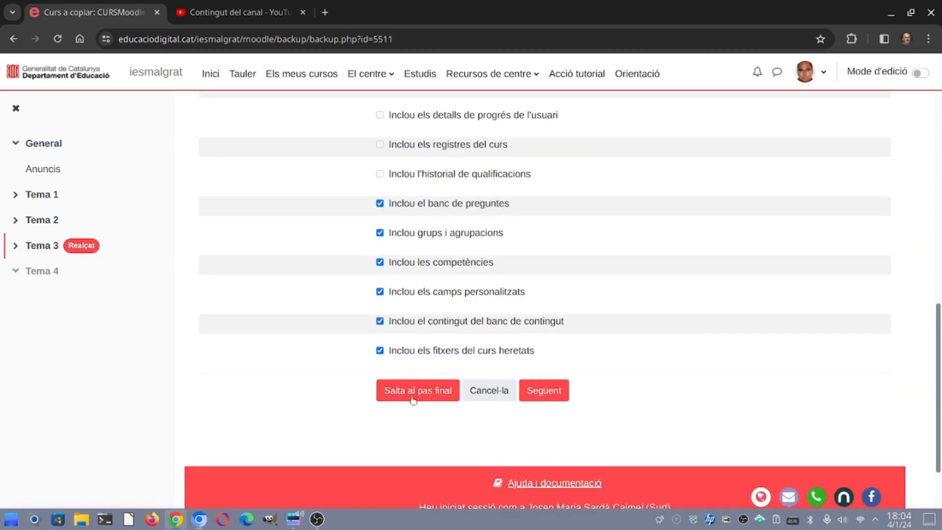
left_click(541, 392)
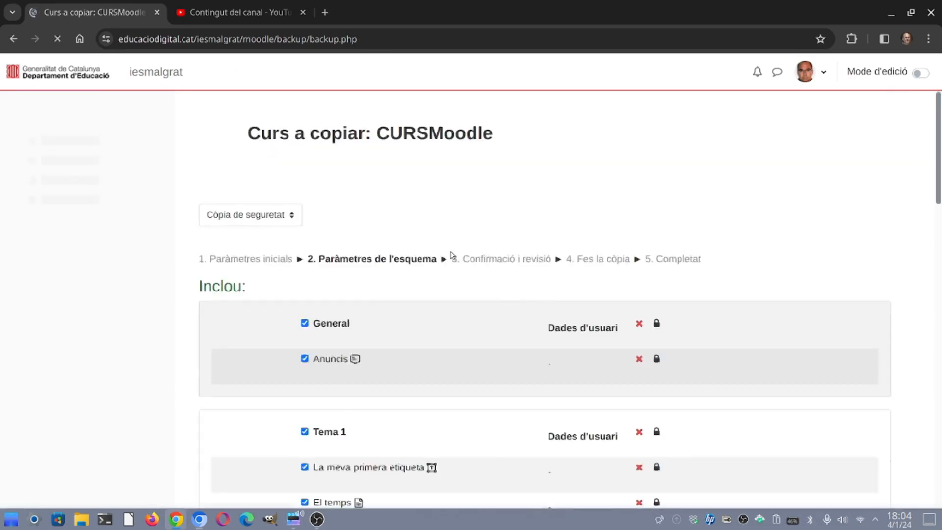
Keep every section and activity included in the backup and continue to confirmation and review
scroll(446, 263, "down", 3)
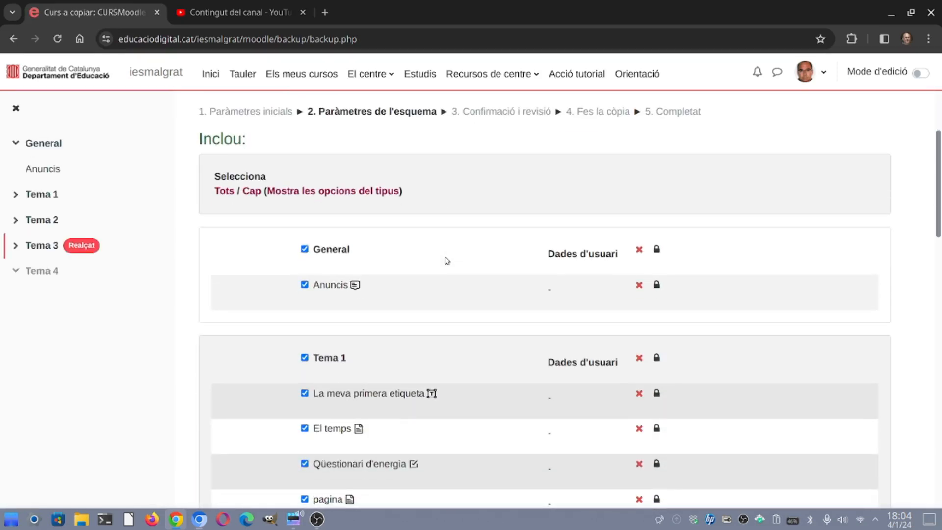
scroll(339, 240, "down", 2)
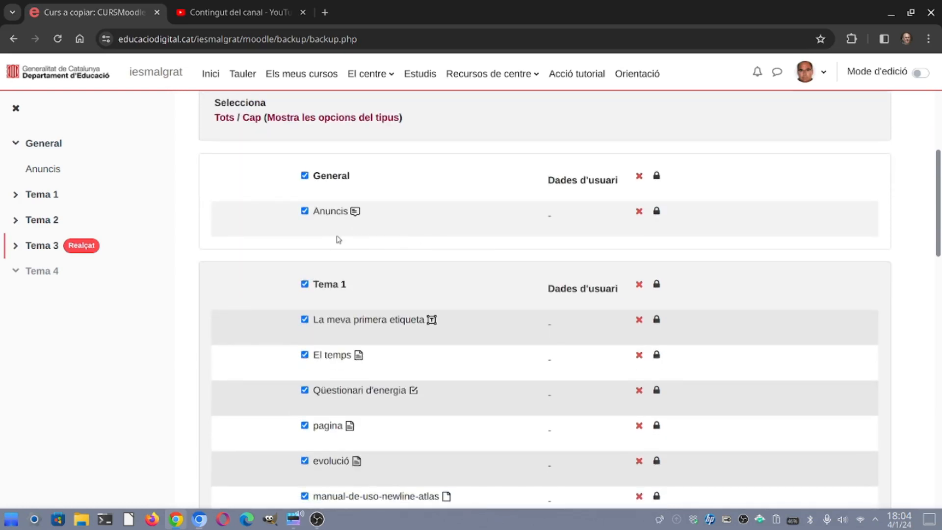
scroll(368, 260, "down", 20)
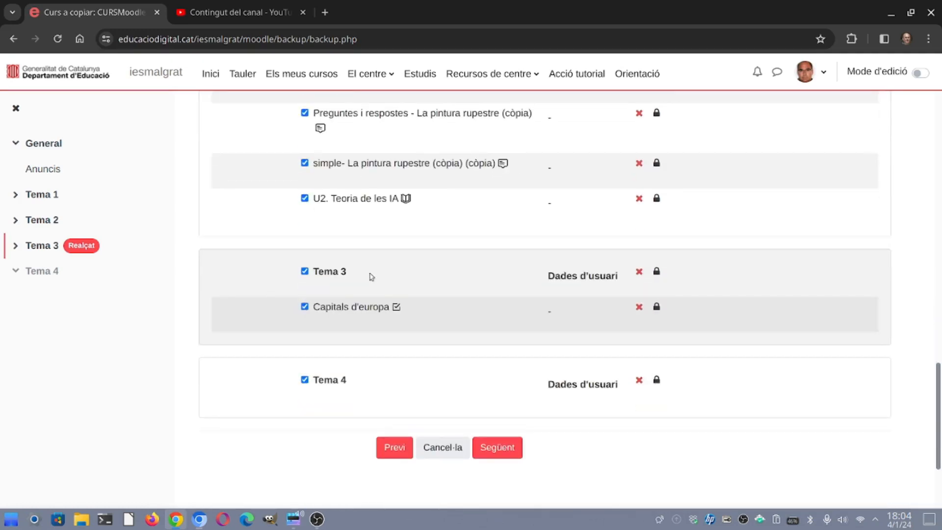
scroll(371, 277, "down", 3)
left_click(507, 311)
Review the backup's file name, configuration settings and included elements on the confirmation page
scroll(451, 240, "down", 3)
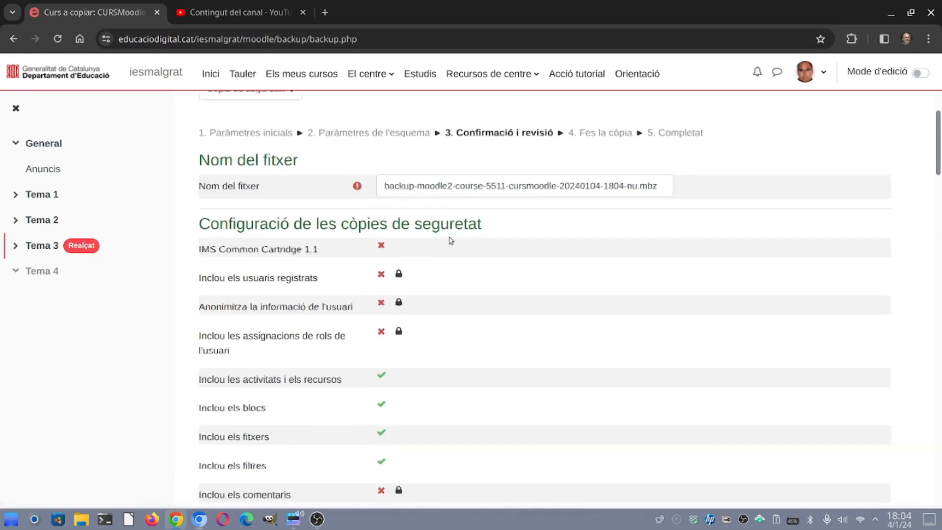
scroll(451, 241, "down", 2)
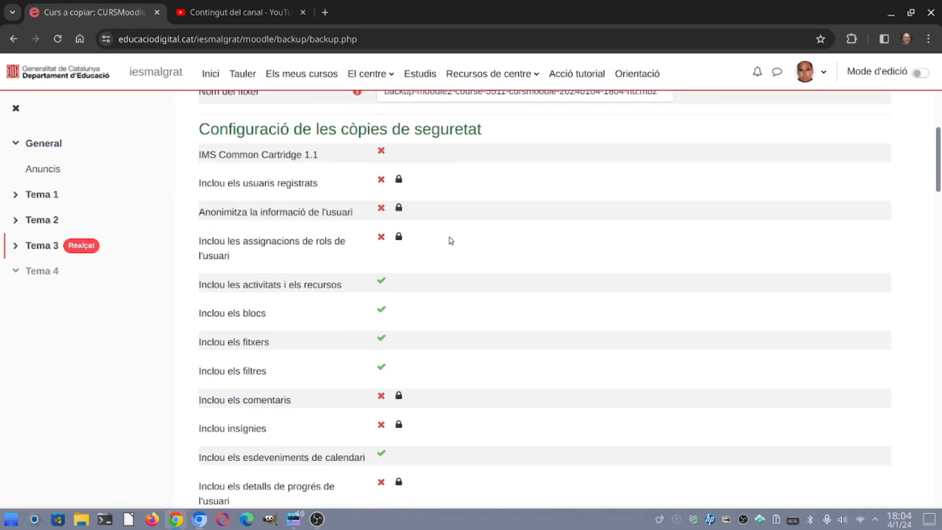
scroll(451, 240, "down", 3)
scroll(451, 248, "up", 6)
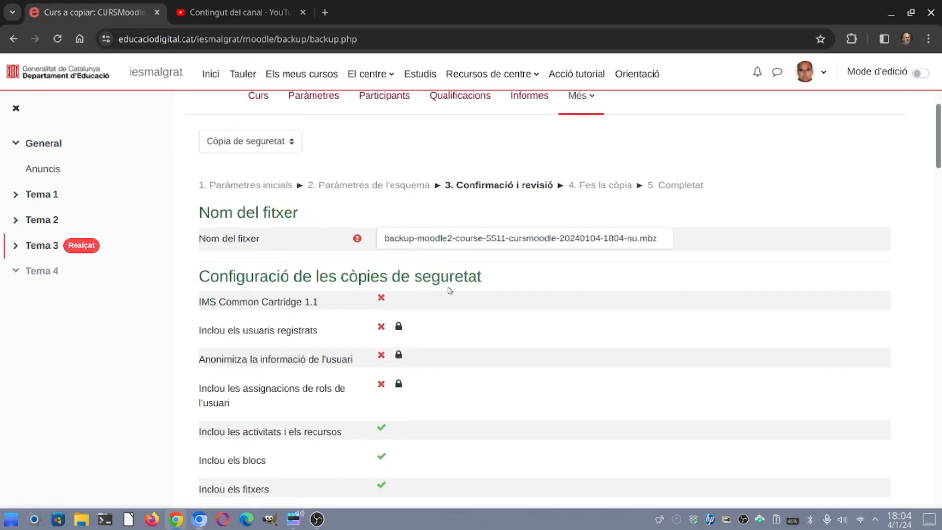
scroll(440, 301, "up", 2)
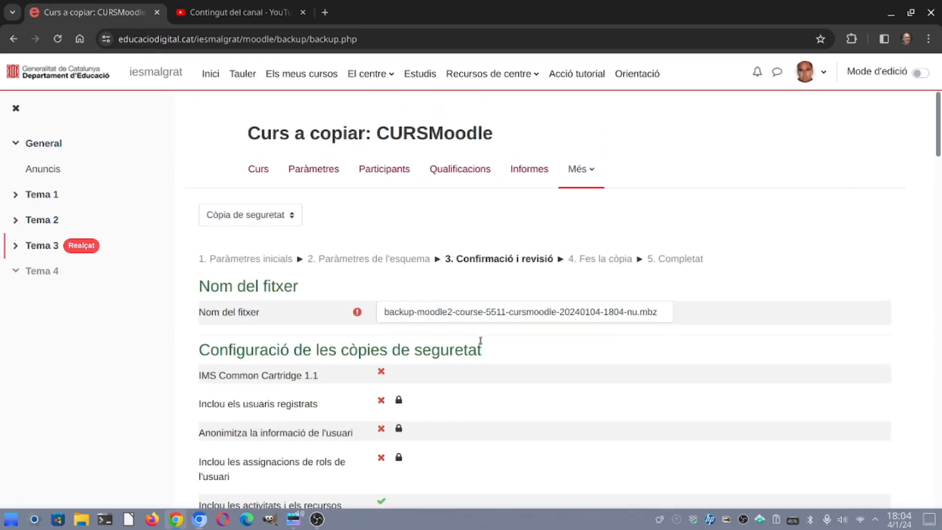
scroll(519, 342, "down", 2)
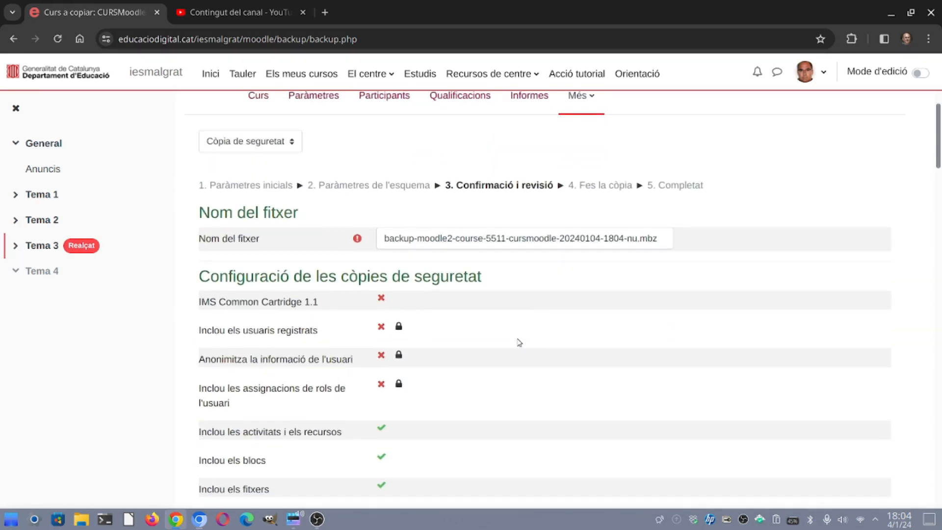
scroll(513, 342, "down", 13)
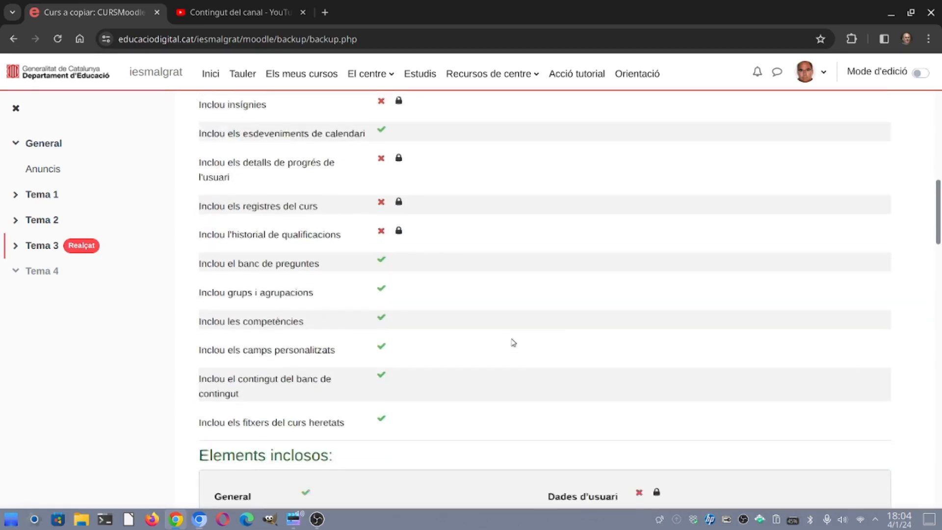
scroll(450, 363, "down", 9)
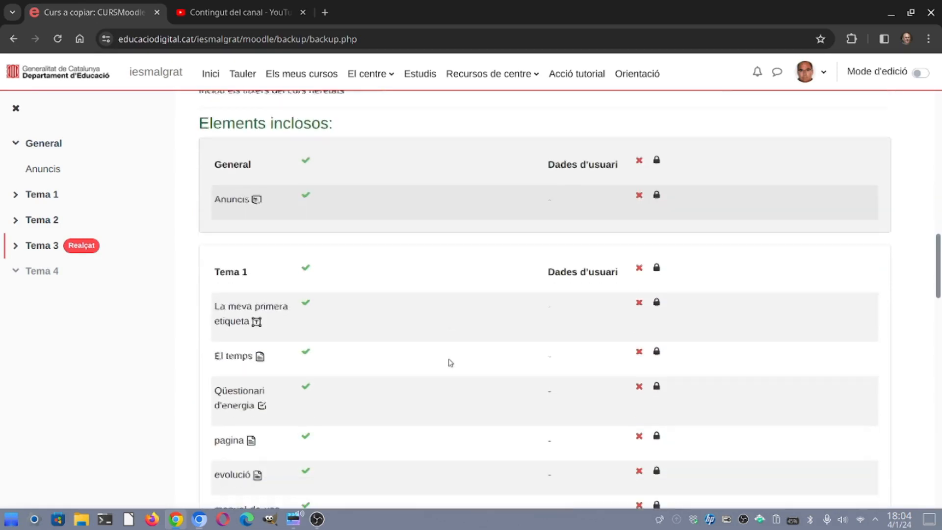
scroll(451, 363, "down", 12)
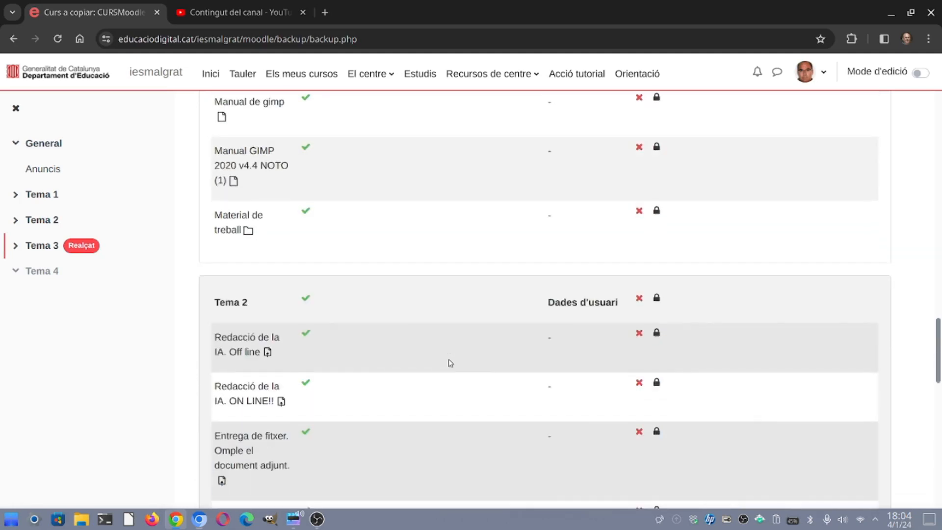
scroll(450, 363, "down", 7)
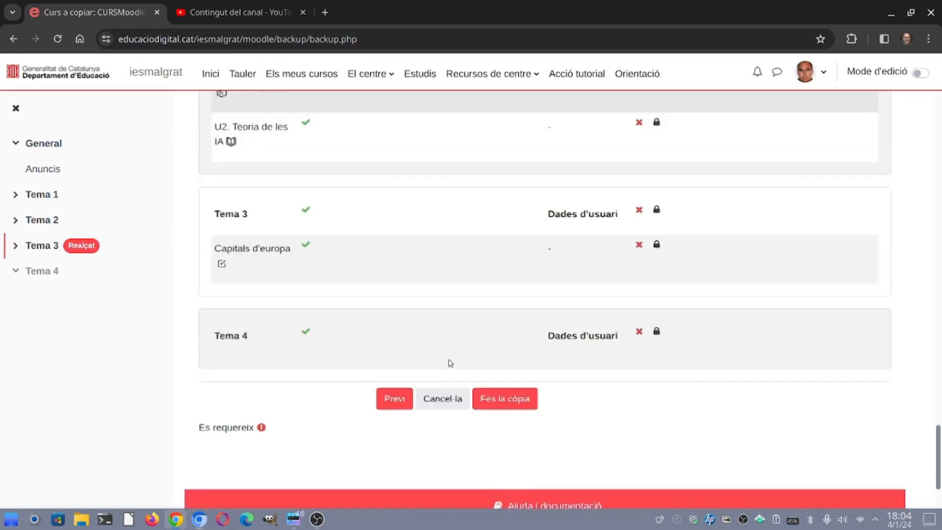
scroll(450, 363, "up", 20)
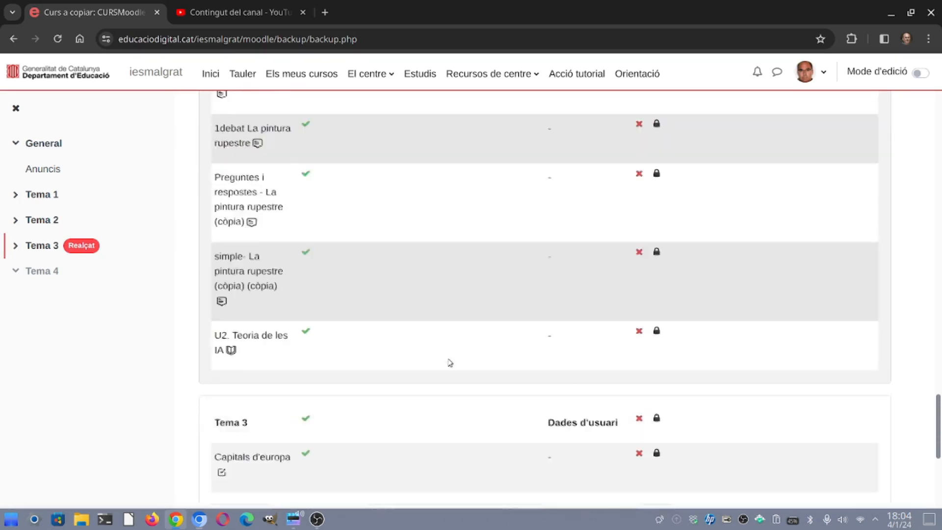
scroll(451, 362, "up", 11)
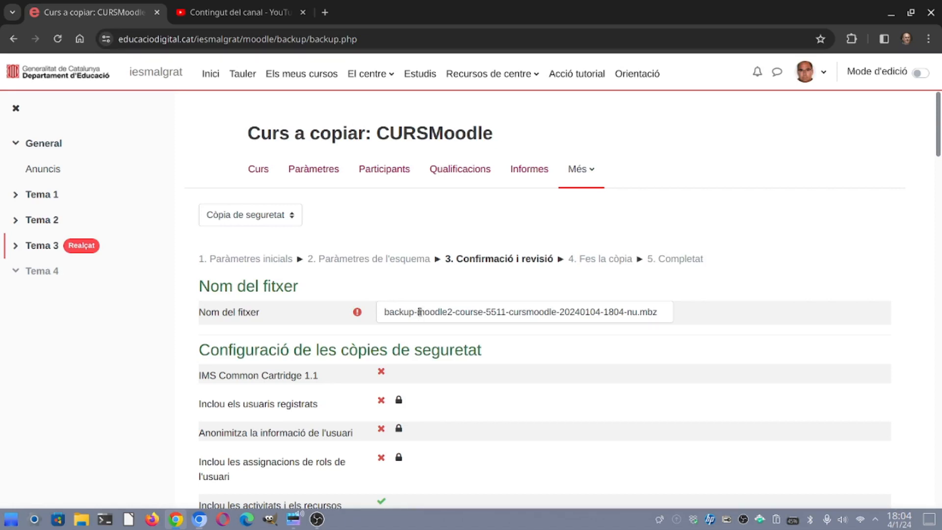
left_click_drag(417, 313, 496, 313)
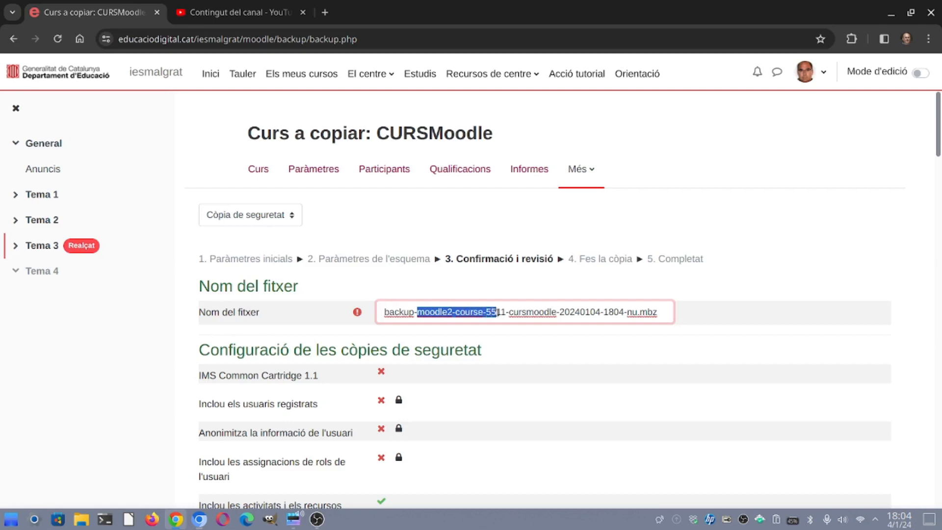
left_click_drag(507, 313, 628, 313)
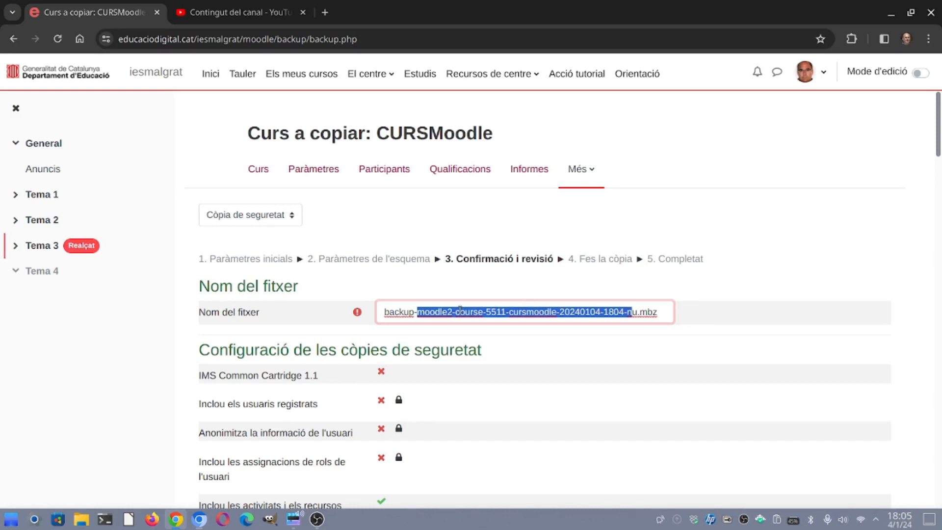
left_click(409, 313)
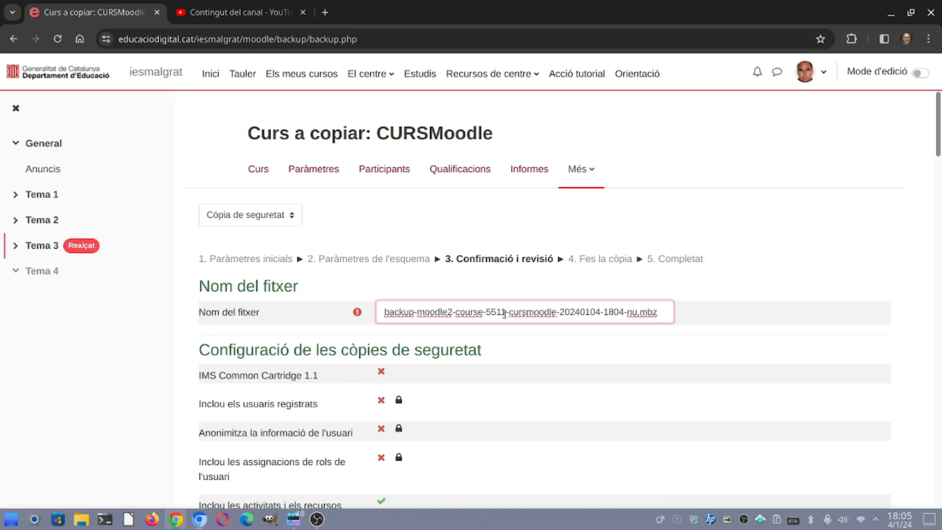
Accept the reviewed settings and the proposed file name, and create the course backup
scroll(505, 314, "down", 10)
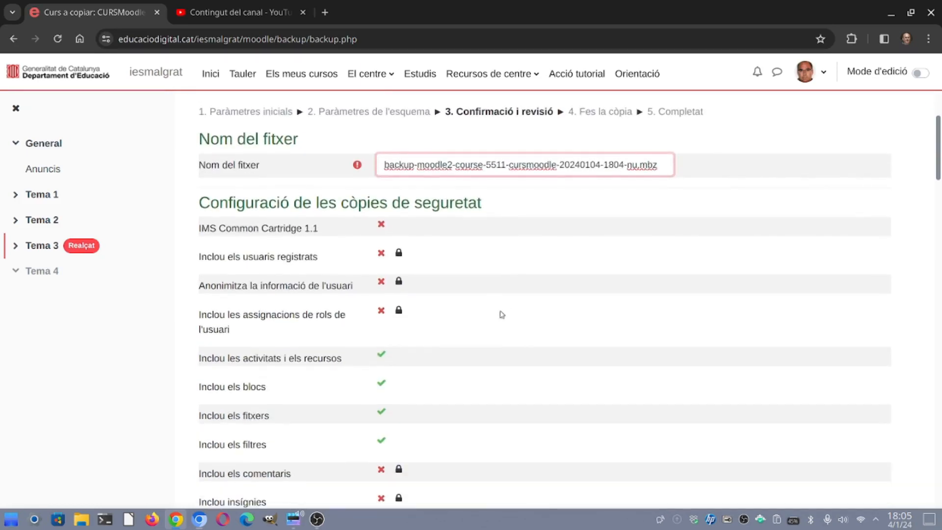
scroll(492, 311, "down", 13)
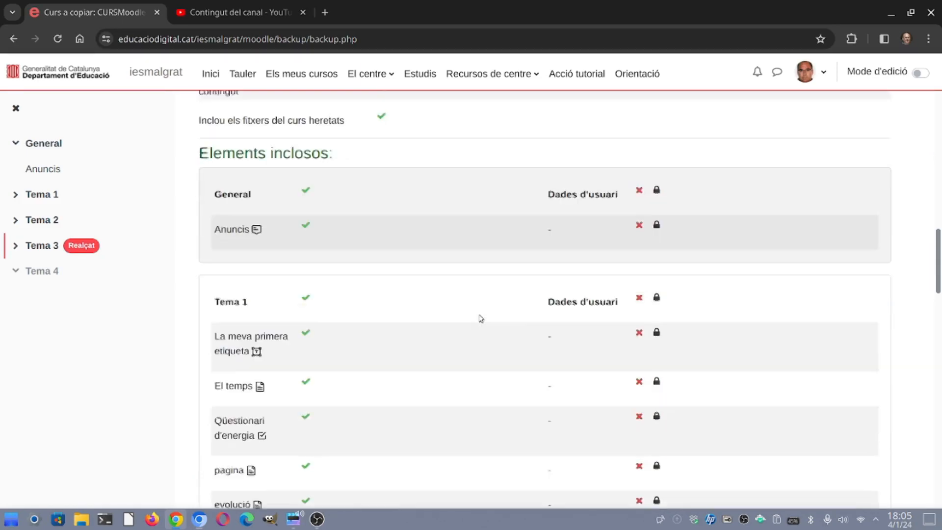
scroll(481, 320, "up", 10)
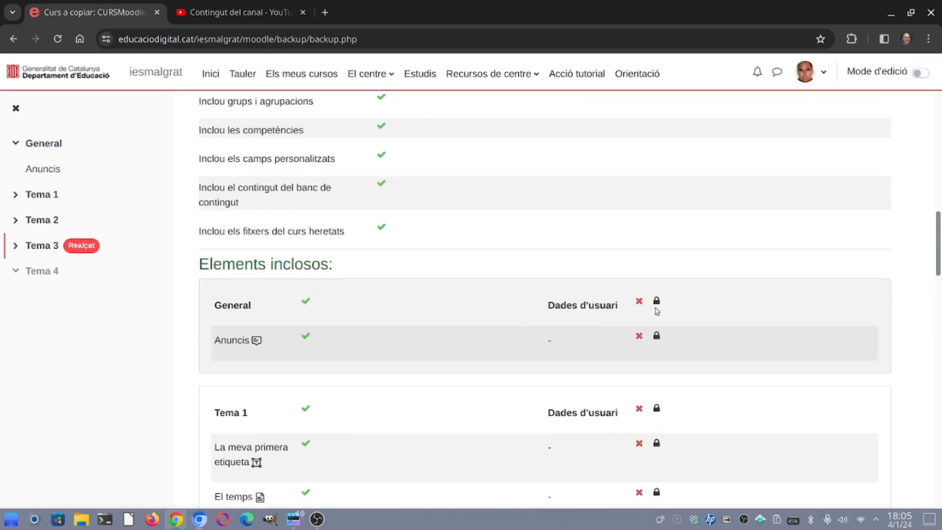
scroll(666, 363, "down", 15)
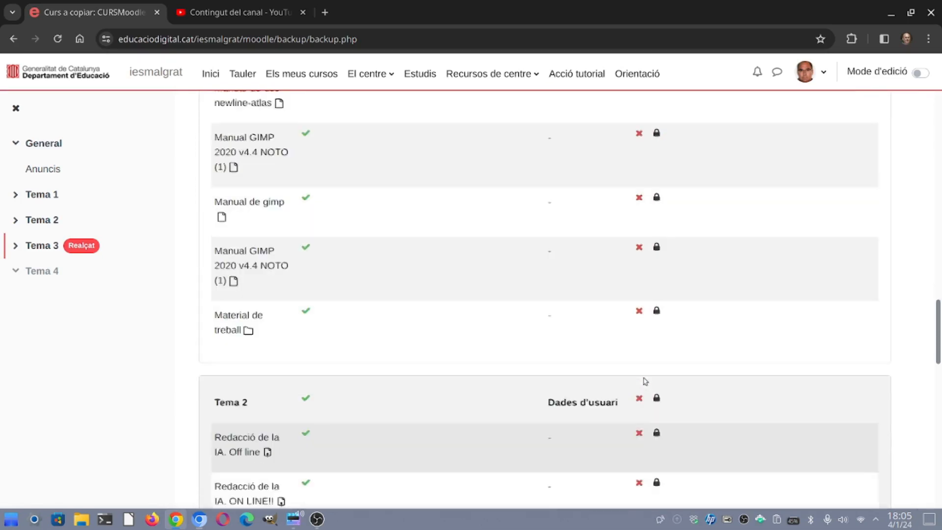
scroll(644, 382, "down", 12)
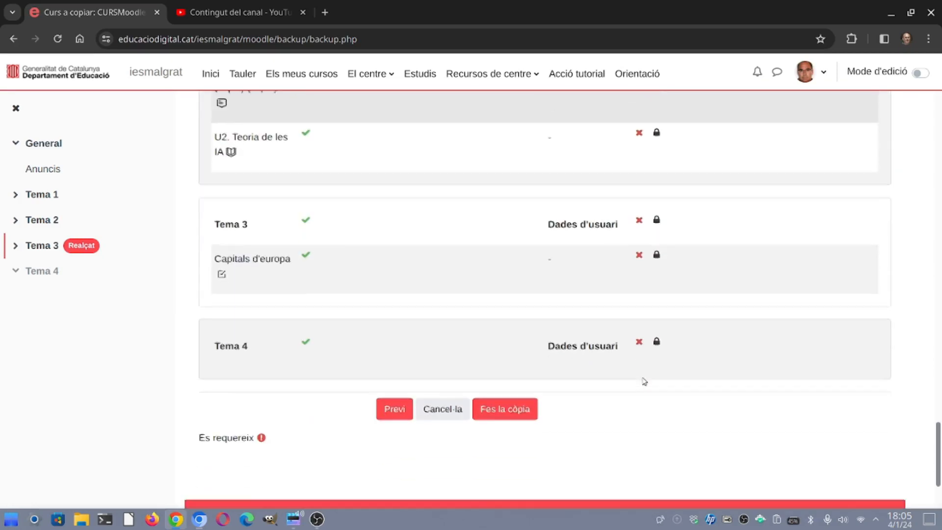
left_click(512, 398)
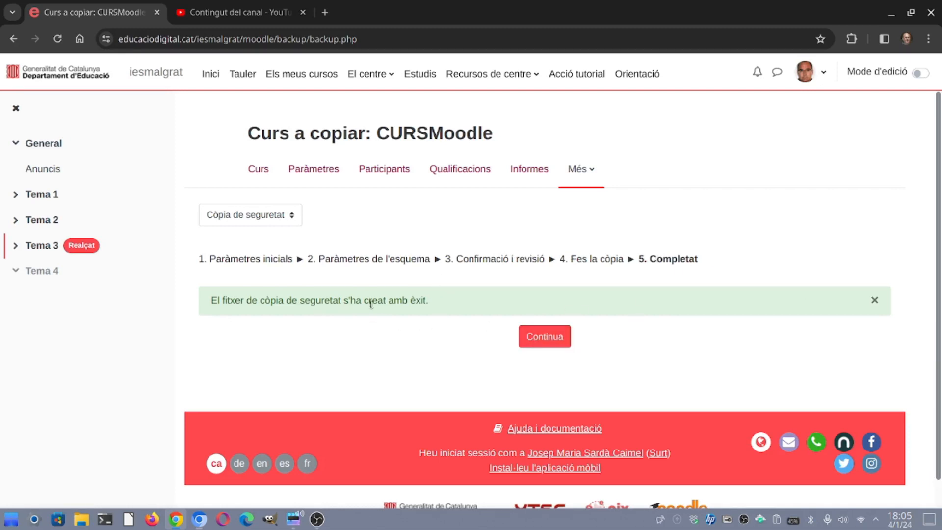
left_click(547, 339)
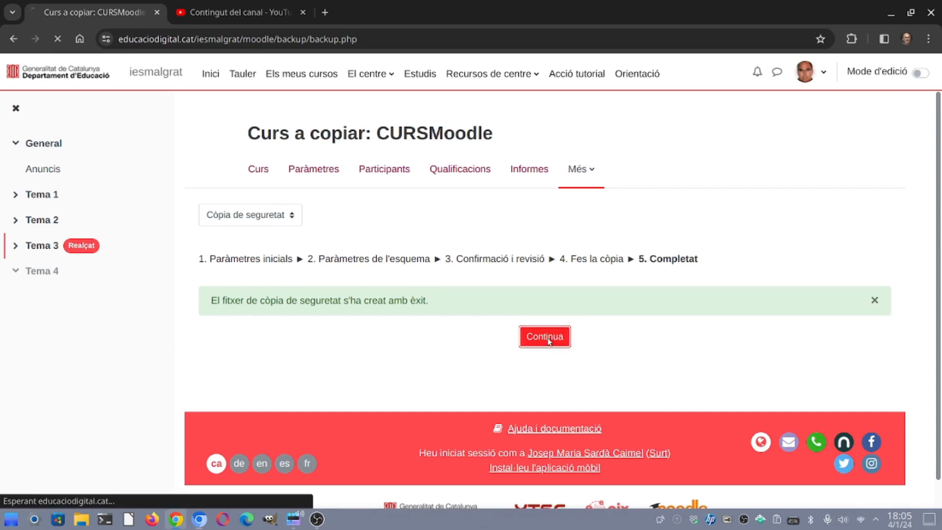
scroll(466, 269, "down", 4)
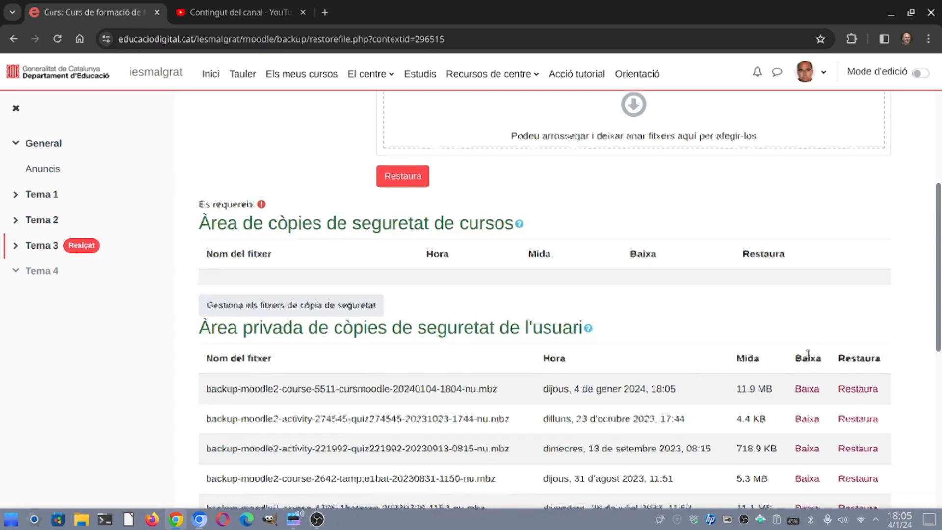
scroll(807, 353, "down", 8)
scroll(811, 357, "up", 3)
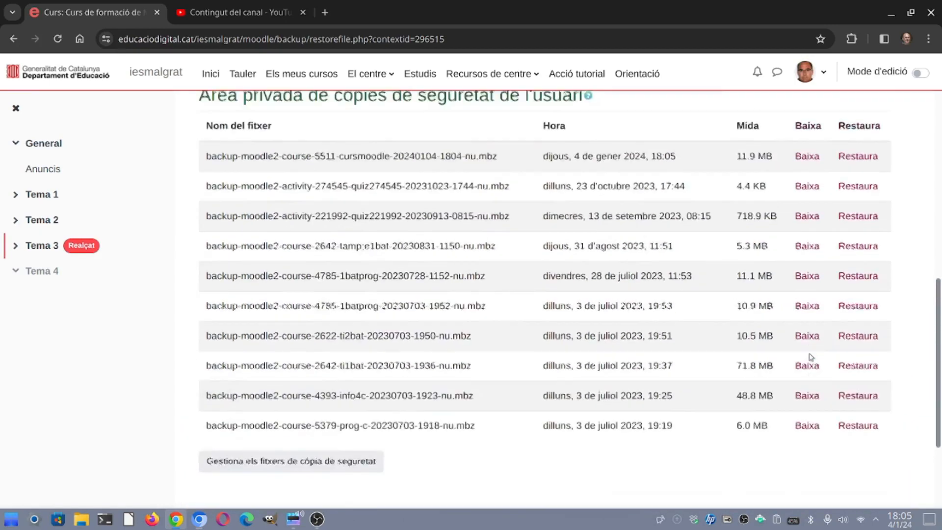
scroll(811, 357, "up", 4)
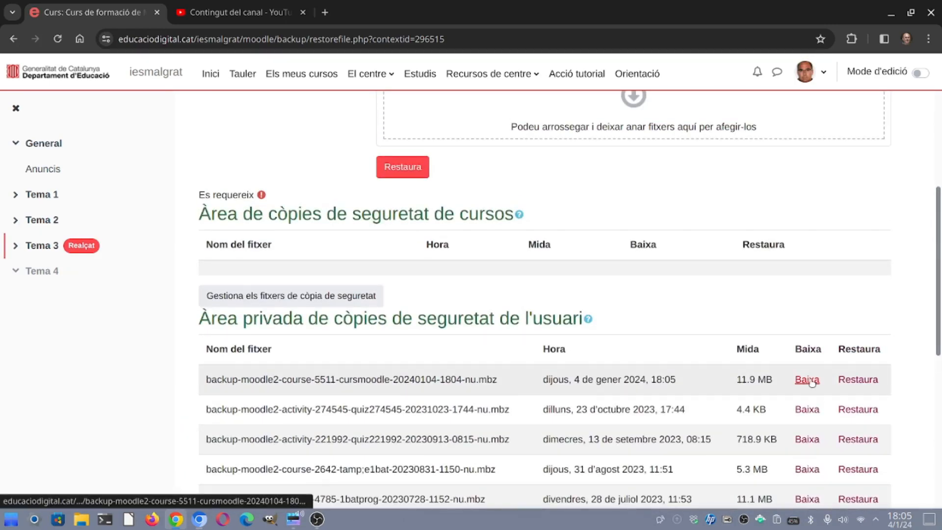
left_click(811, 381)
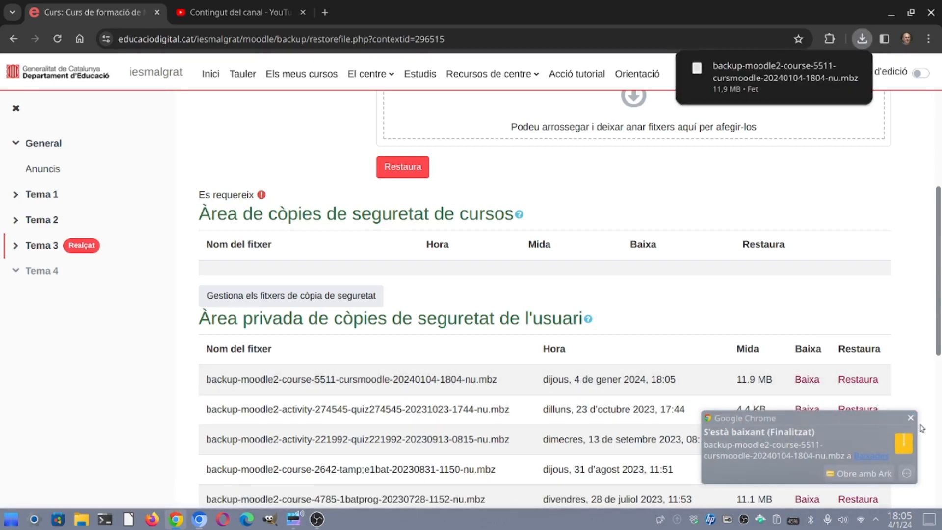
left_click(914, 418)
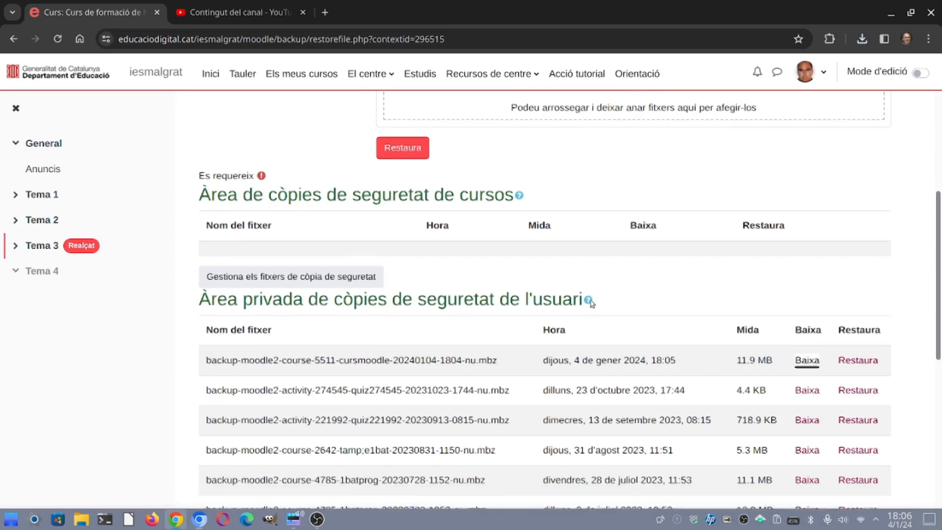
scroll(594, 306, "down", 6)
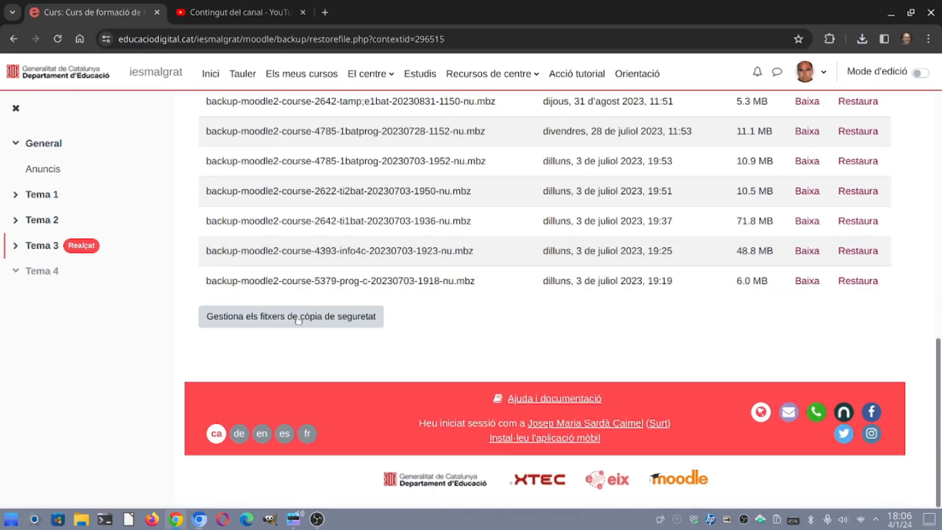
left_click(284, 320)
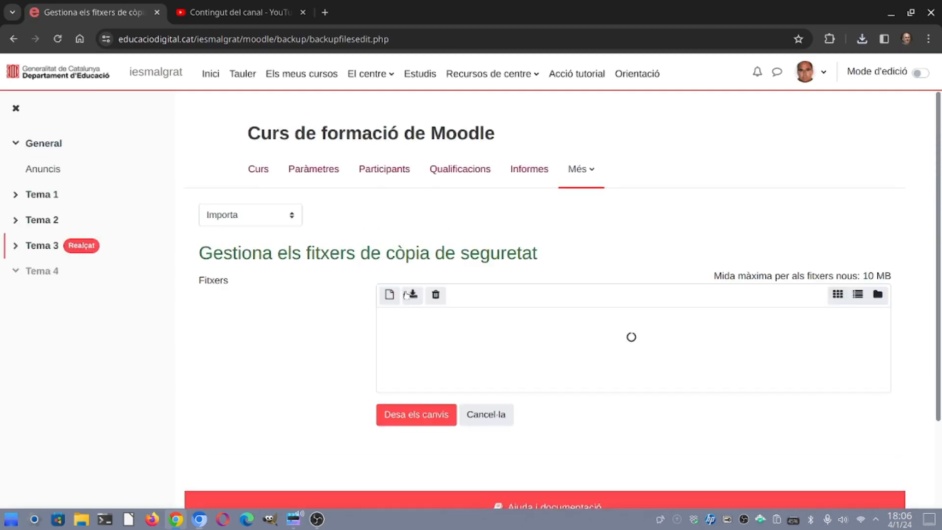
scroll(415, 293, "down", 2)
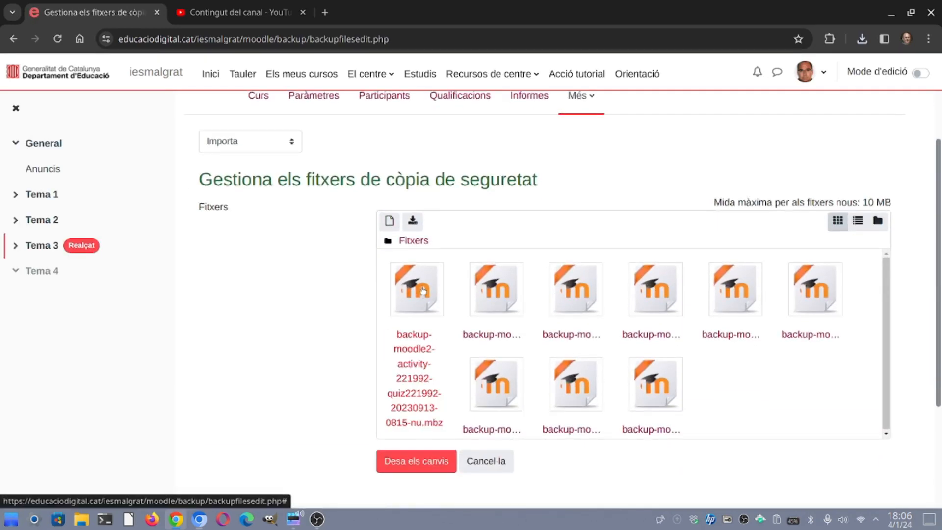
left_click(422, 293)
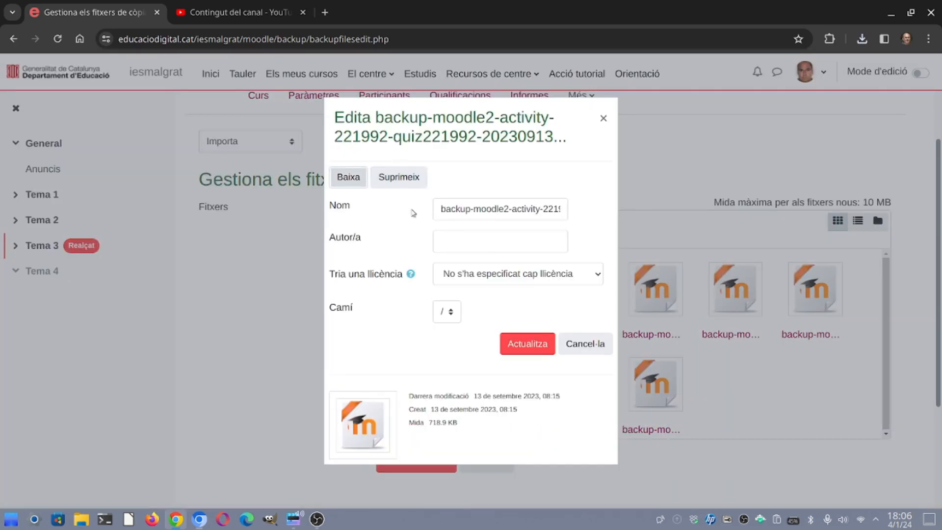
left_click(401, 178)
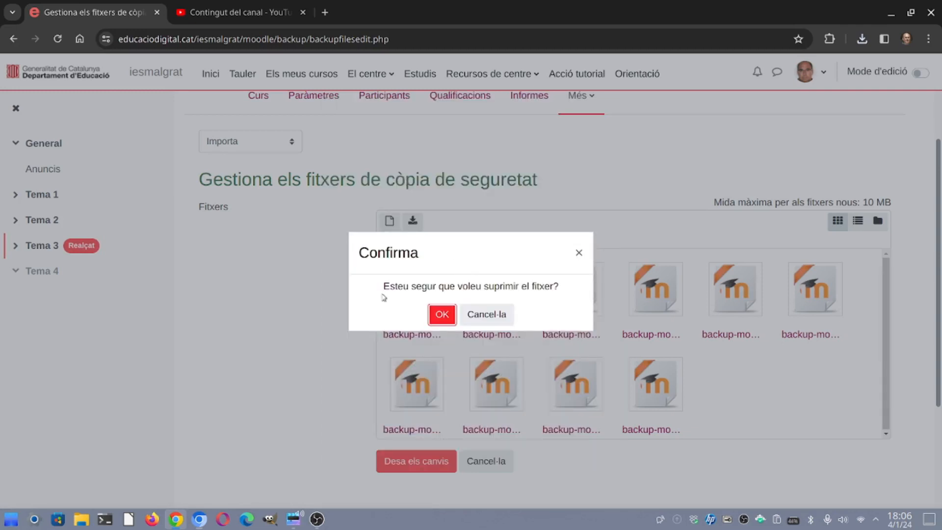
left_click(447, 315)
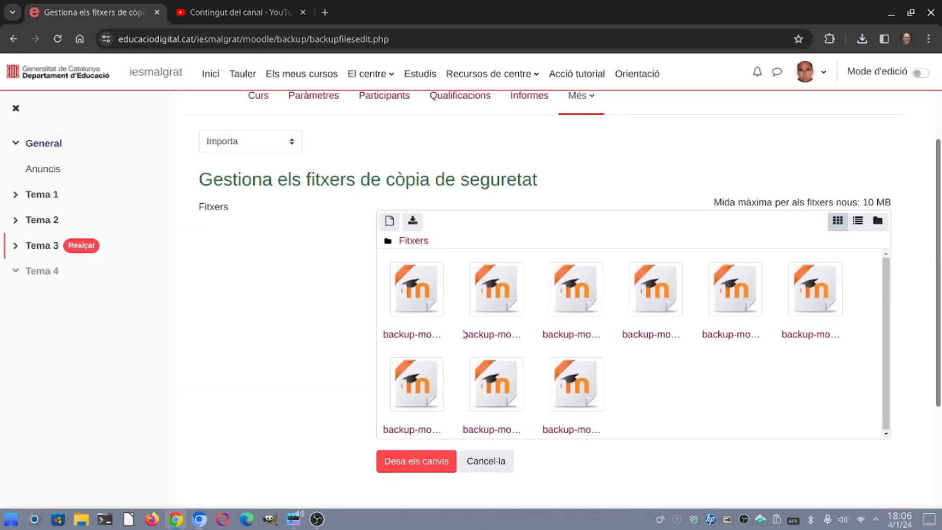
left_click(430, 470)
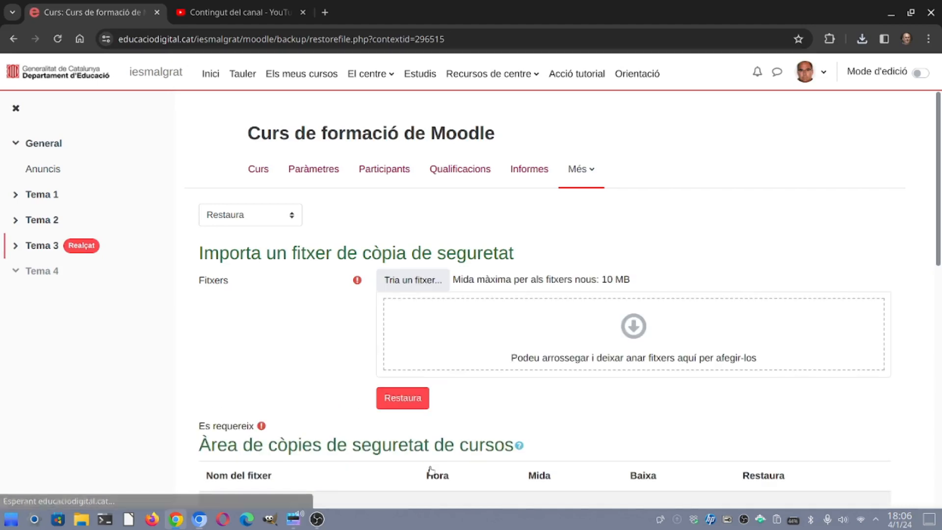
scroll(348, 355, "down", 6)
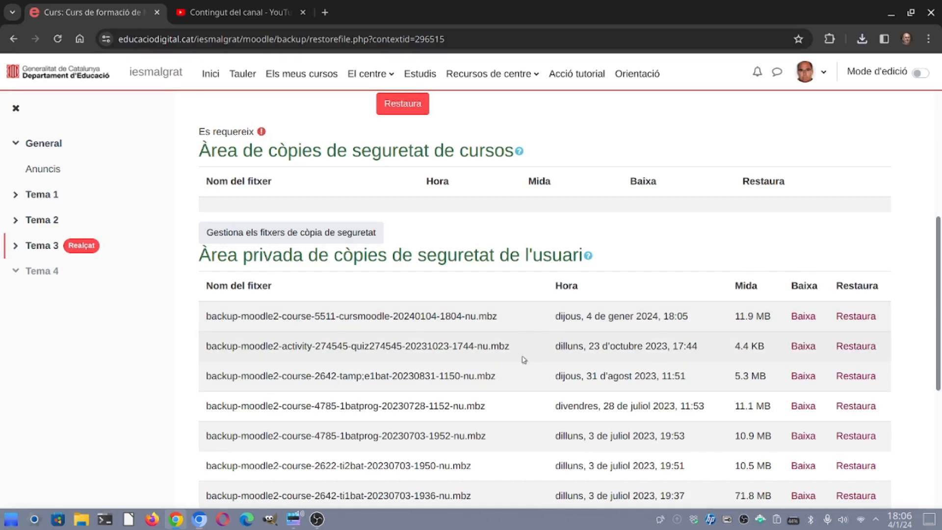
scroll(494, 410, "down", 6)
scroll(494, 410, "up", 11)
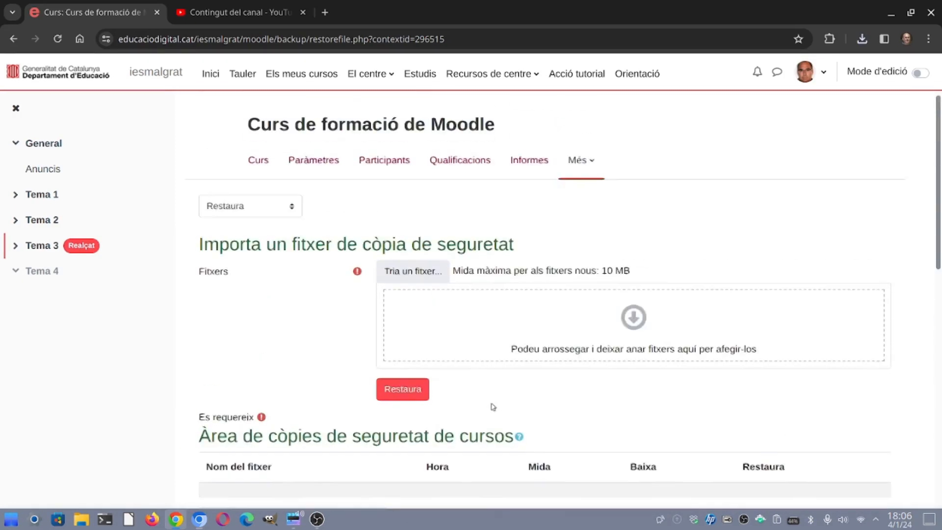